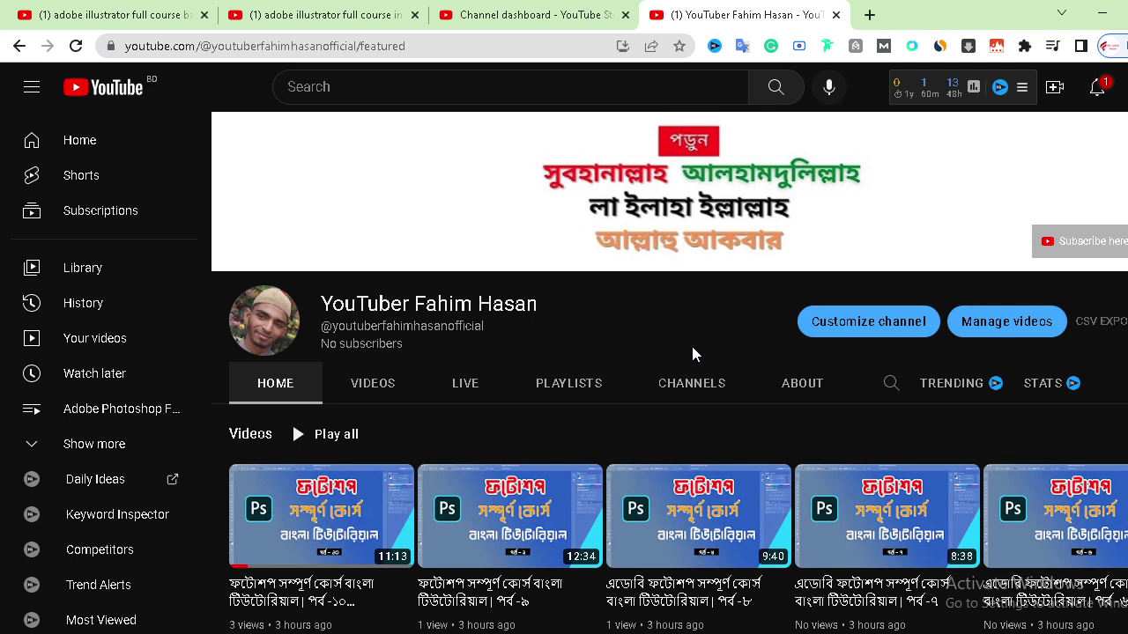
Switch to Adobe Illustrator and start setting up a new document.
mouse_move(541, 633)
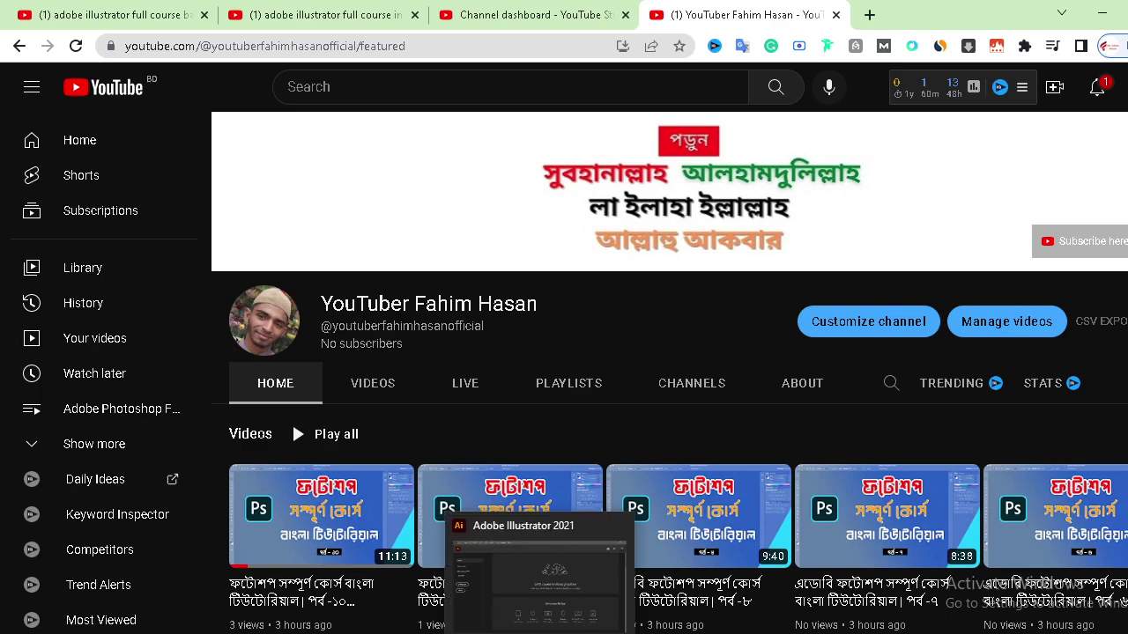
click(557, 589)
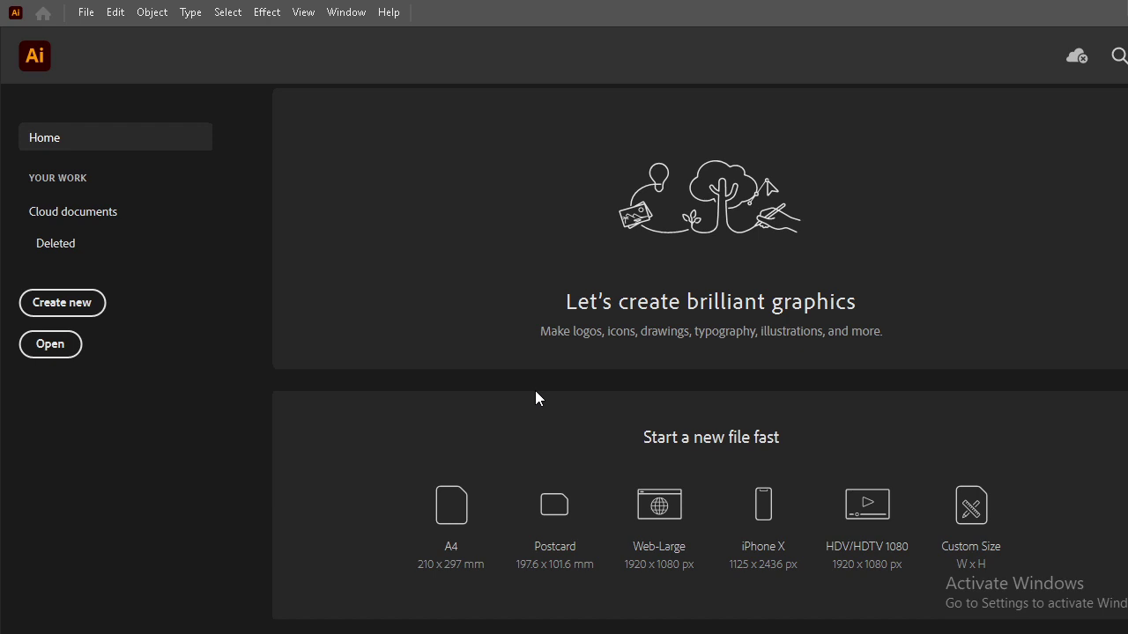
click(57, 304)
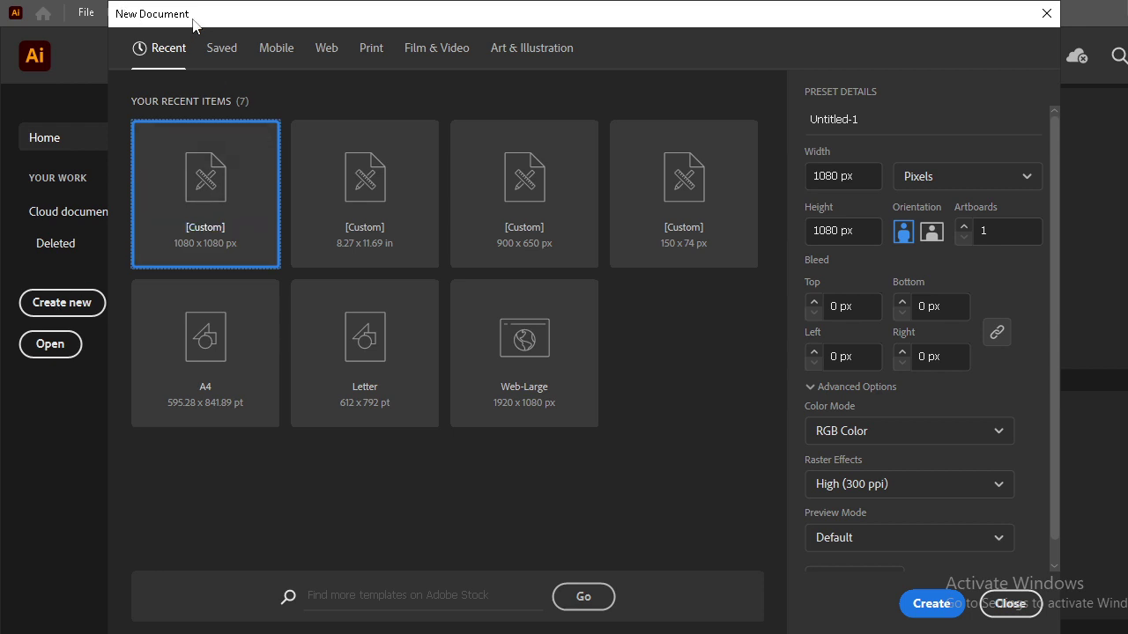
drag(274, 15, 228, 19)
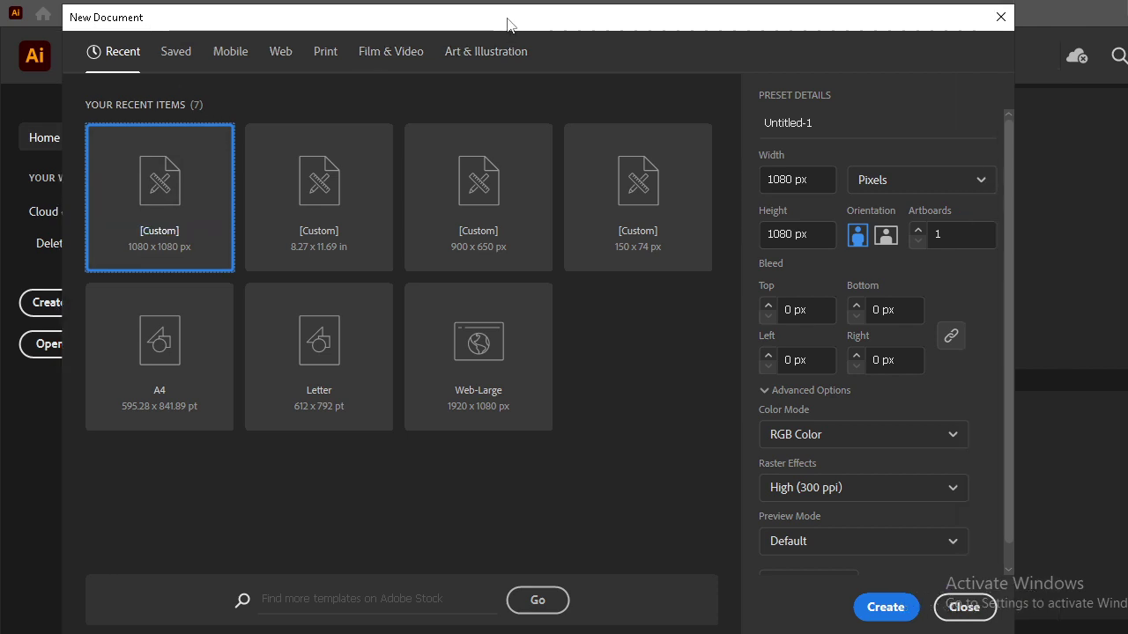
drag(505, 18, 582, 18)
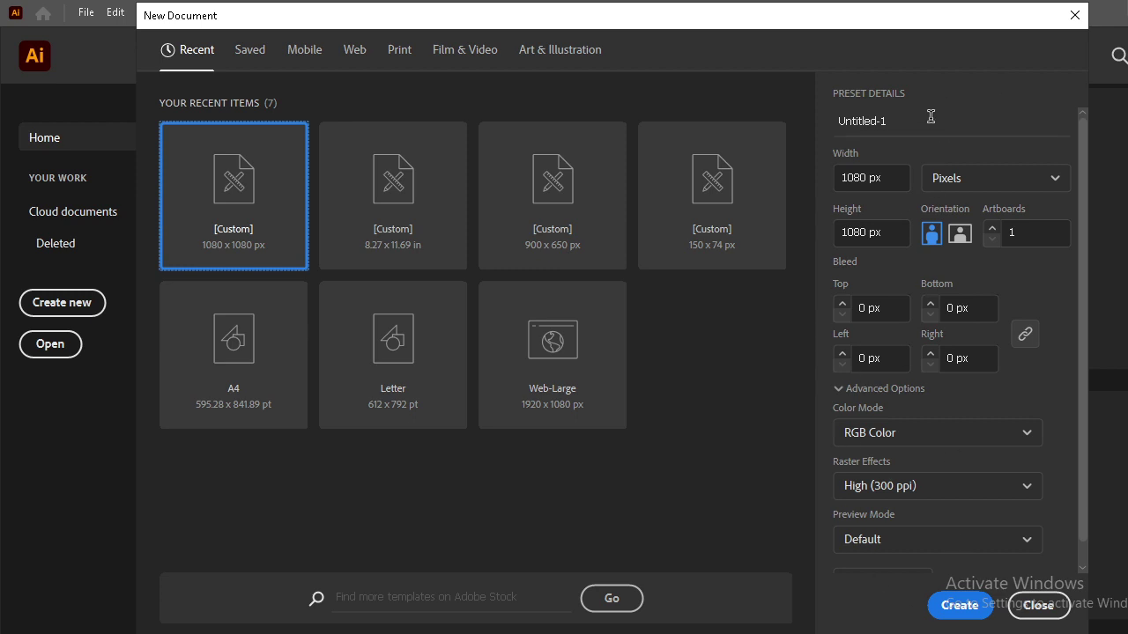
Look through the available measurement units and set the new document's units to Inches.
scroll(959, 312, down, 1)
scroll(932, 475, up, 1)
click(1021, 189)
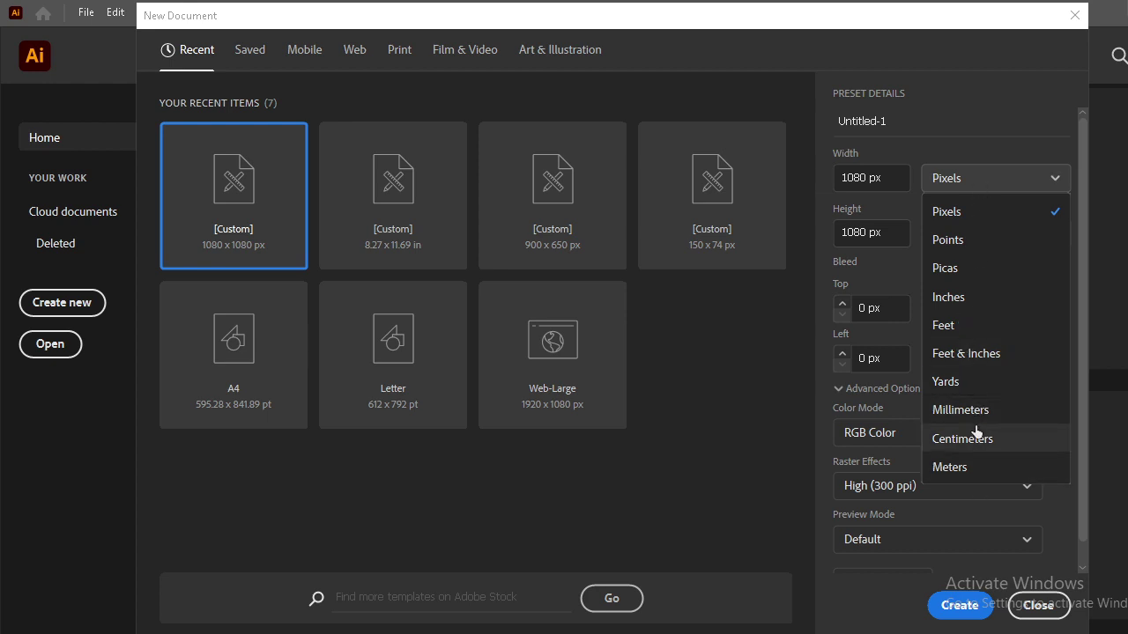
click(931, 125)
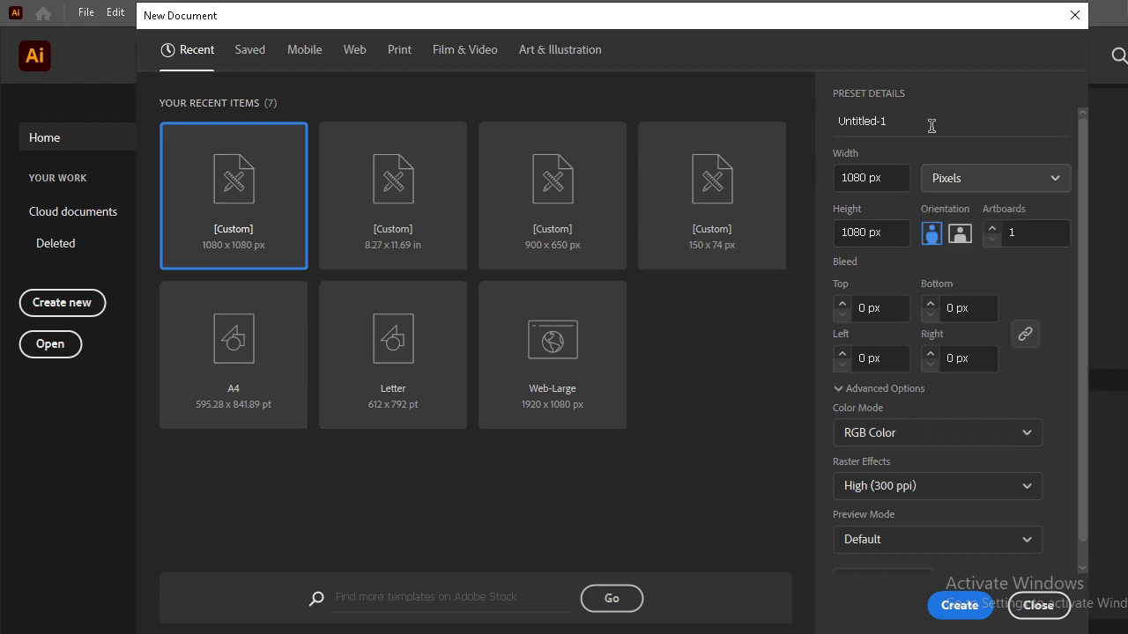
click(994, 185)
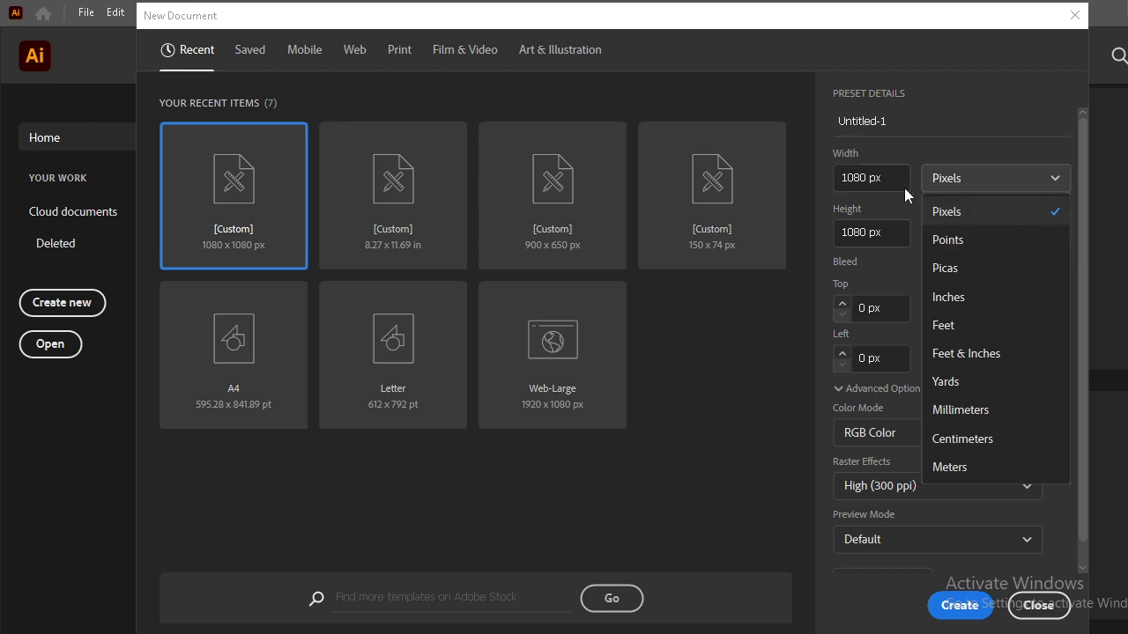
click(907, 210)
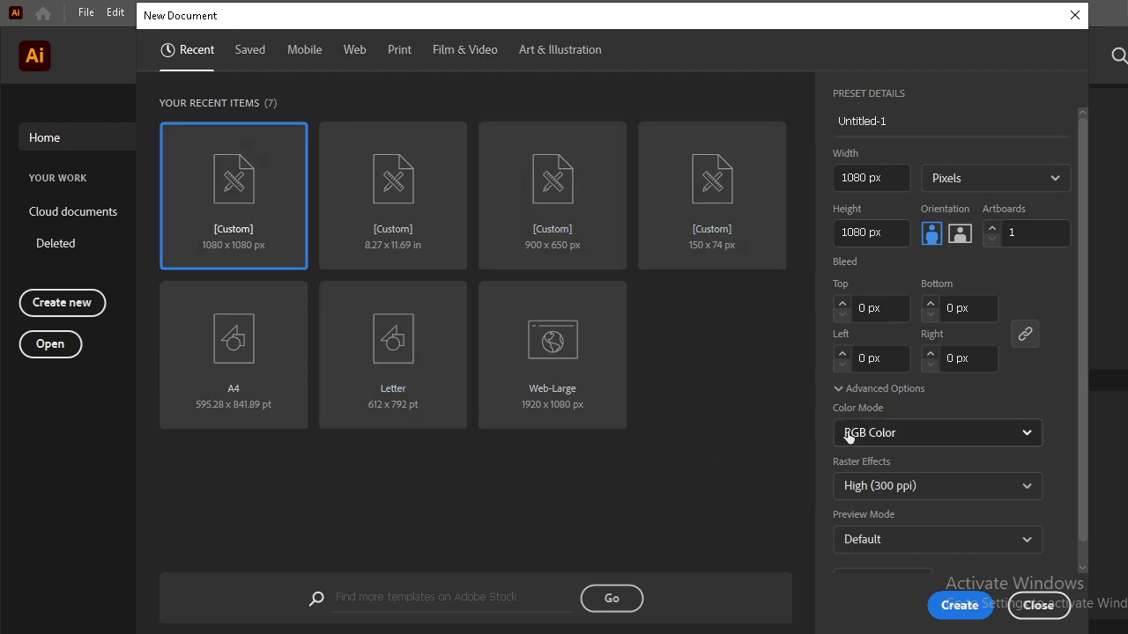
click(996, 177)
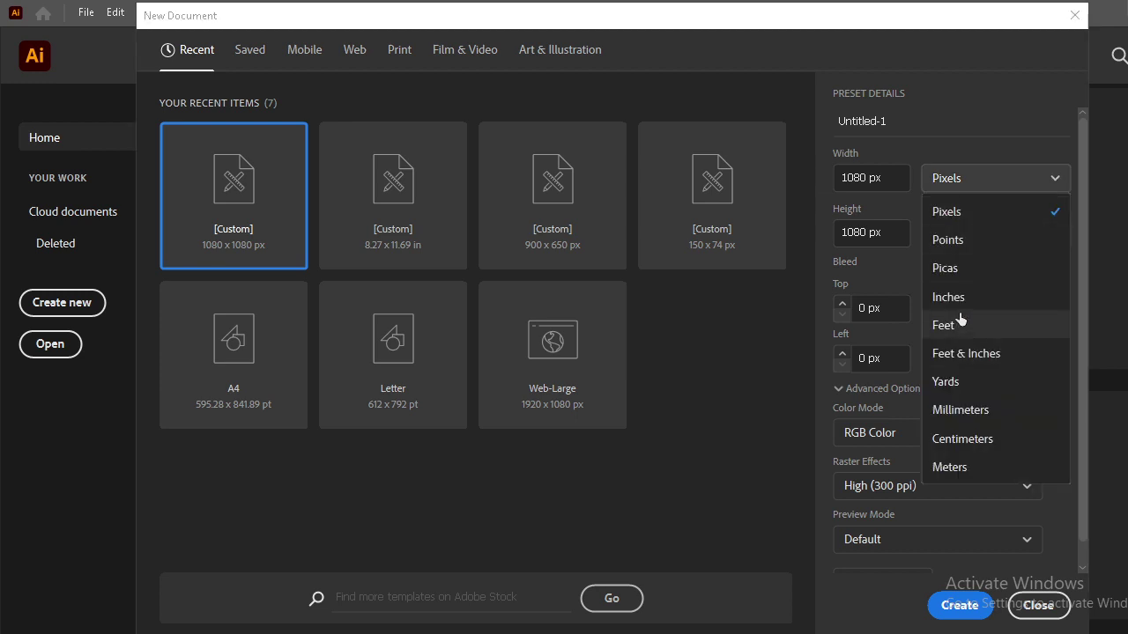
click(959, 300)
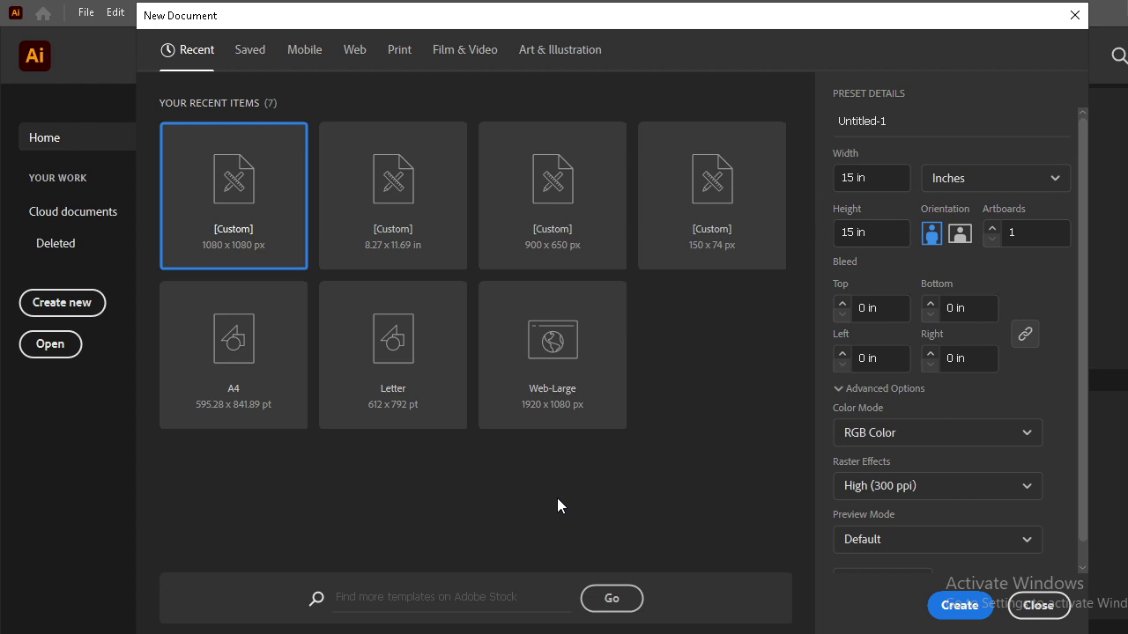
drag(660, 26, 637, 25)
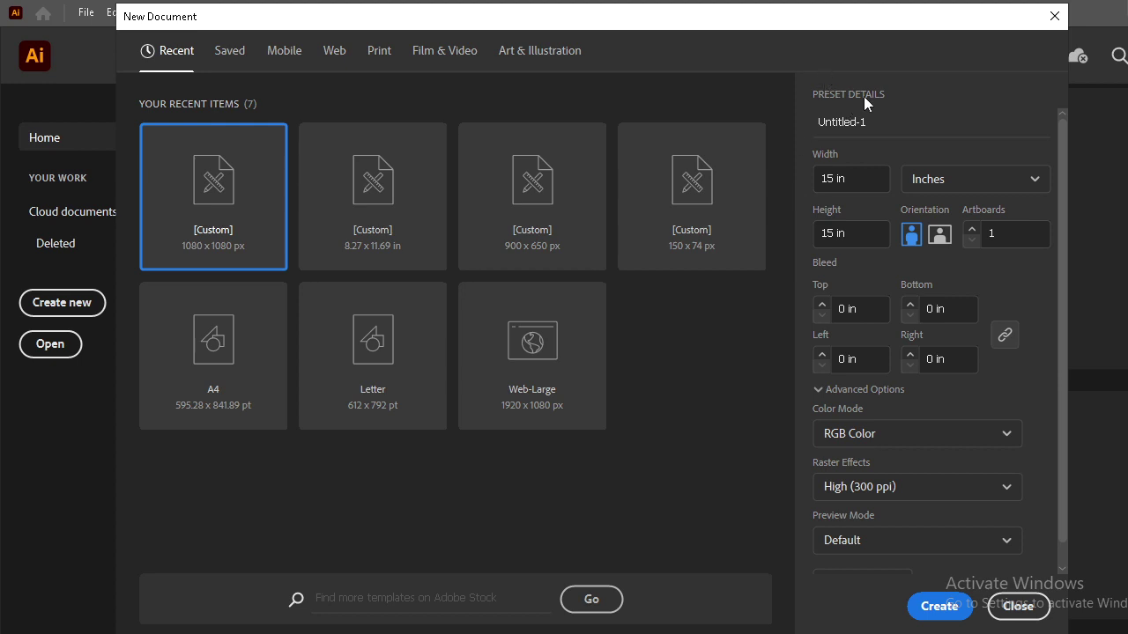
Name the new document "thmabnail".
click(891, 122)
key(BackSpace)
key(BackSpace)
key(BackSpace)
key(BackSpace)
key(BackSpace)
key(BackSpace)
key(BackSpace)
key(BackSpace)
key(BackSpace)
key(BackSpace)
text(t)
text(hm)
text(b)
text(abna)
text(i)
text(l)
Set the document's units to Pixels and its size to 1280 px wide by 720 px high.
click(949, 181)
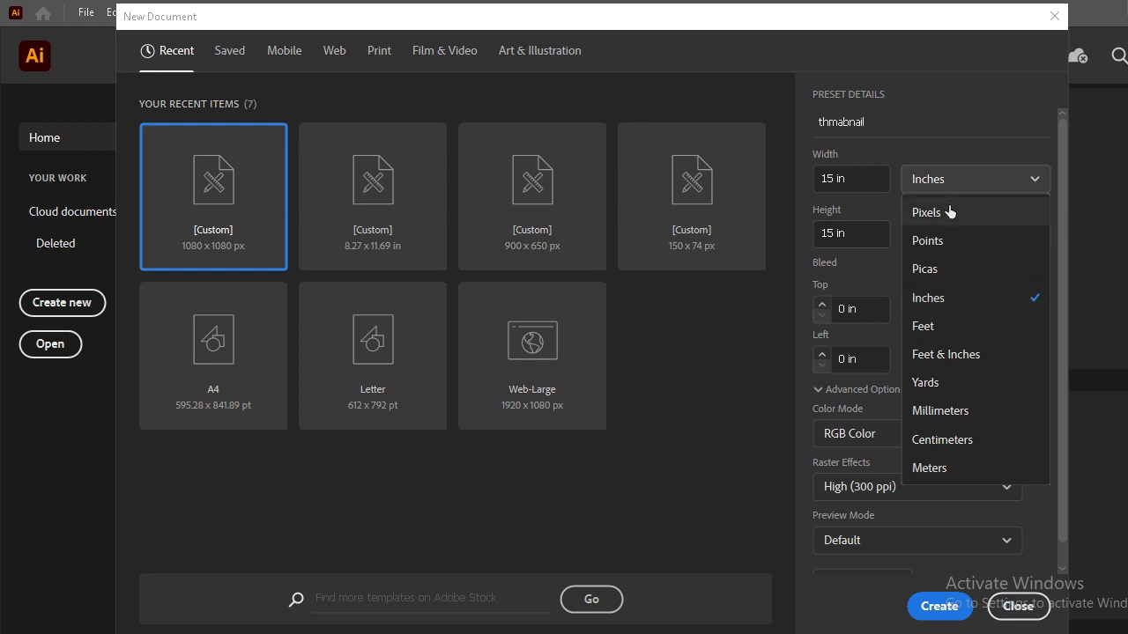
click(949, 213)
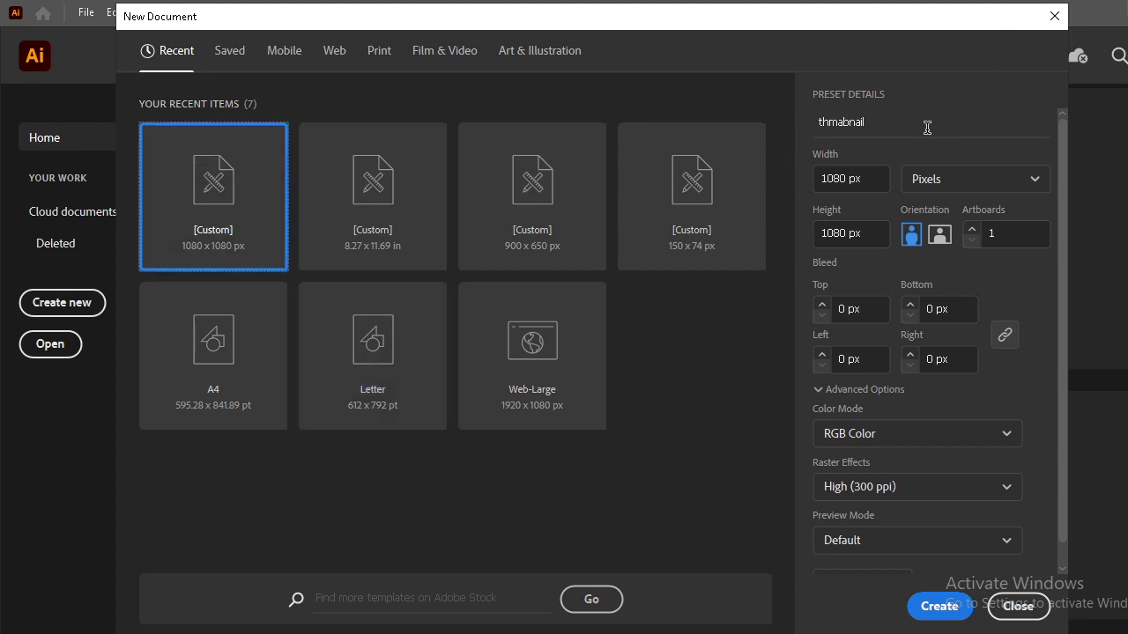
click(851, 178)
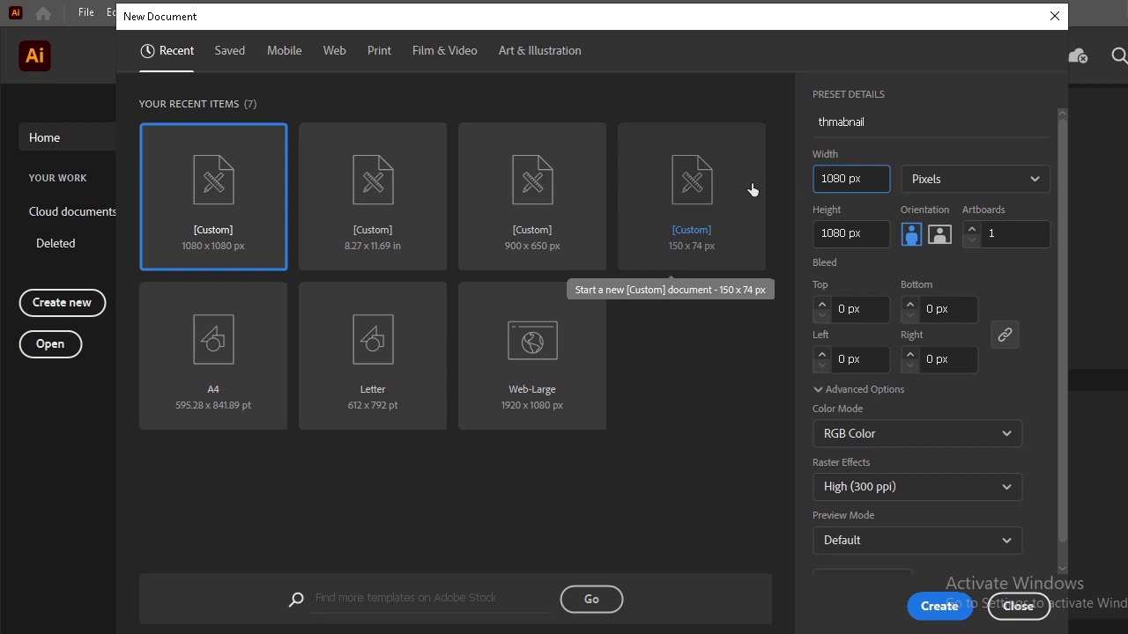
key(BackSpace)
key(BackSpace)
key(BackSpace)
key(BackSpace)
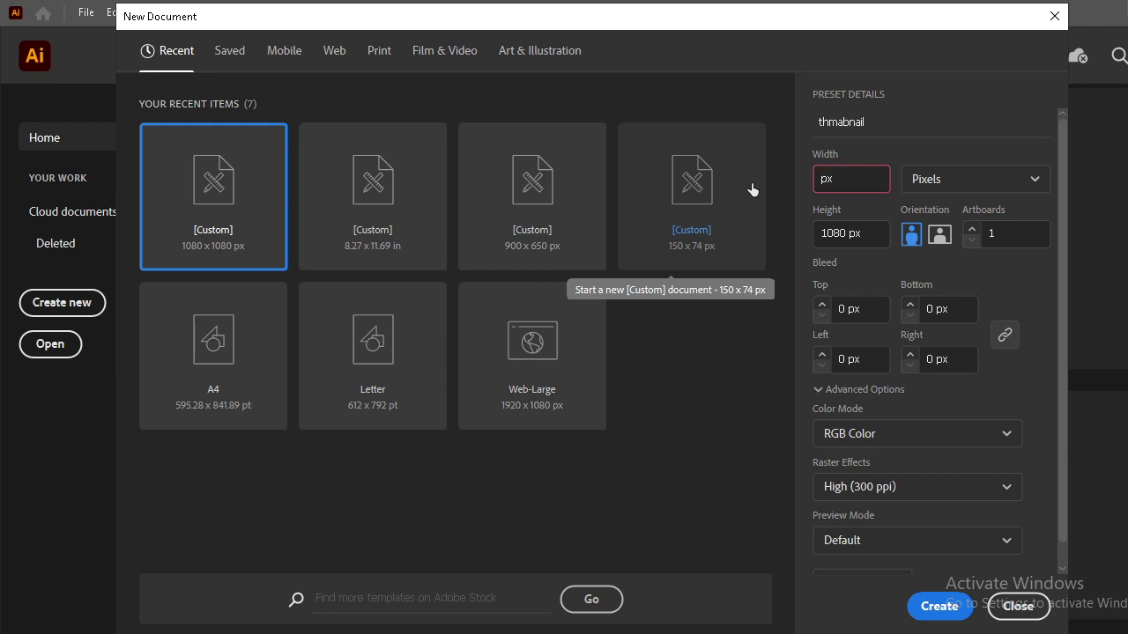
text(1280)
click(844, 233)
key(BackSpace)
key(BackSpace)
key(BackSpace)
key(BackSpace)
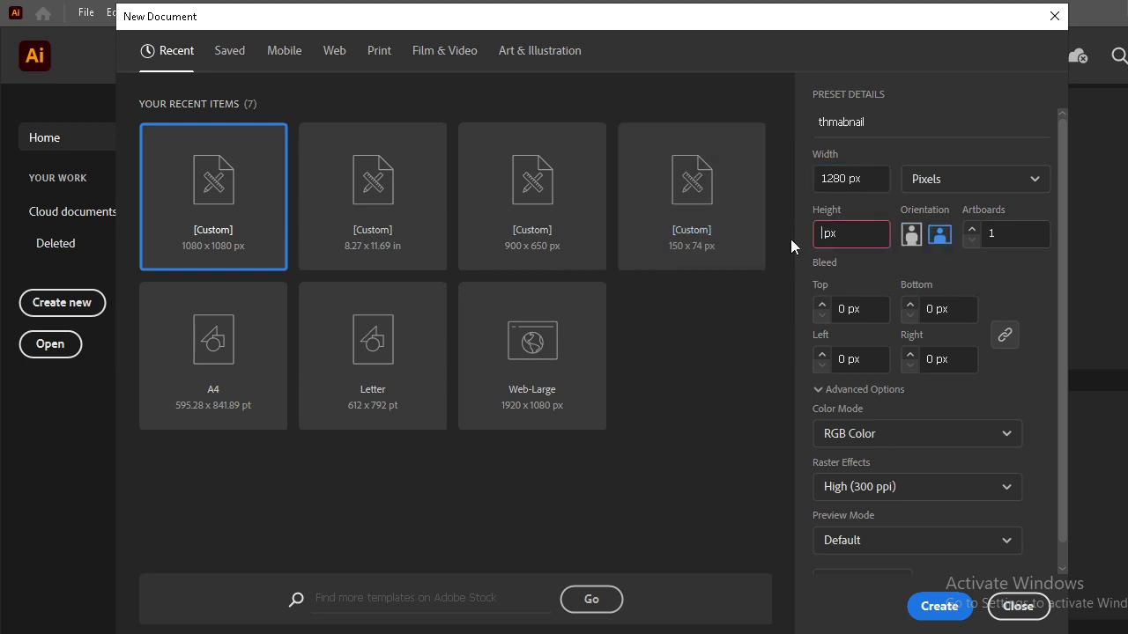
text(720)
Set the number of artboards to 1 and the color mode to RGB Color.
click(973, 229)
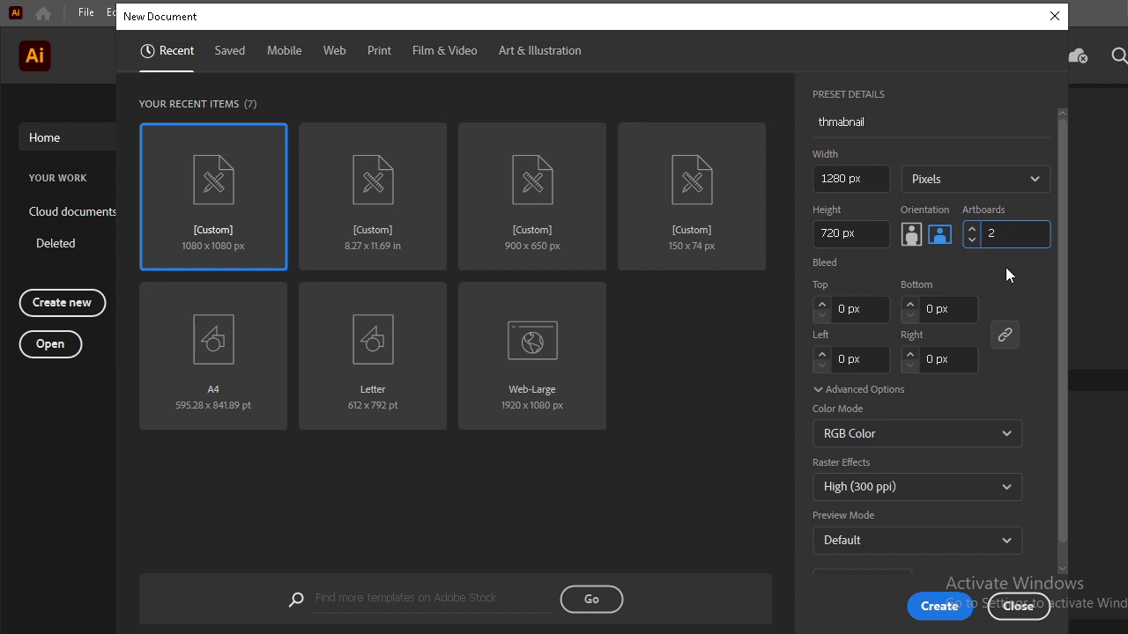
click(973, 240)
drag(1062, 234, 1062, 314)
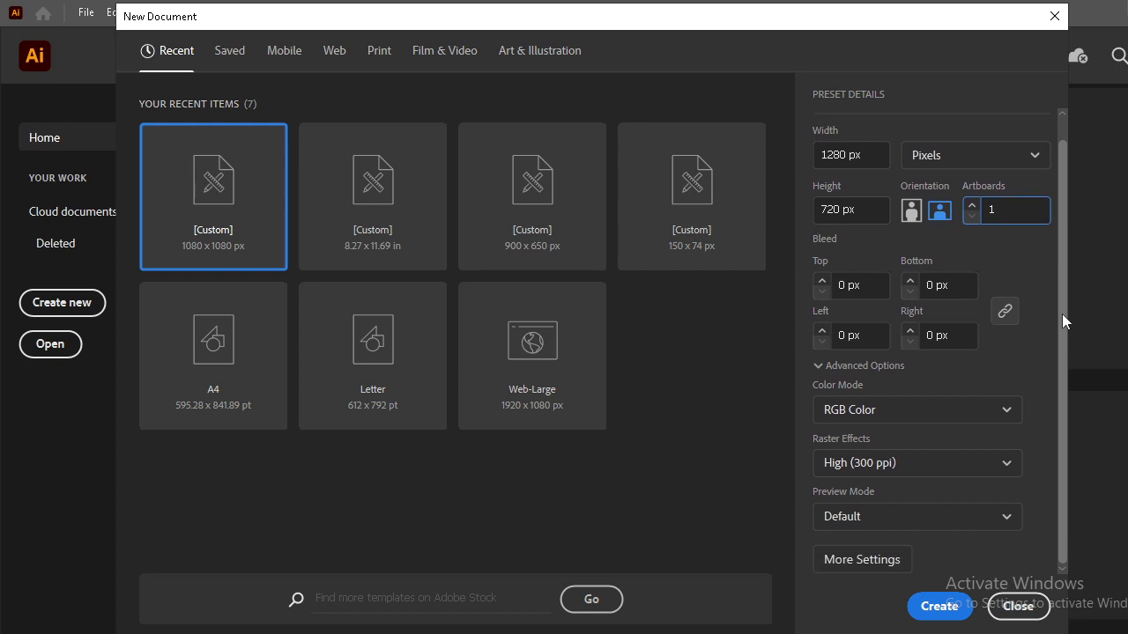
click(971, 407)
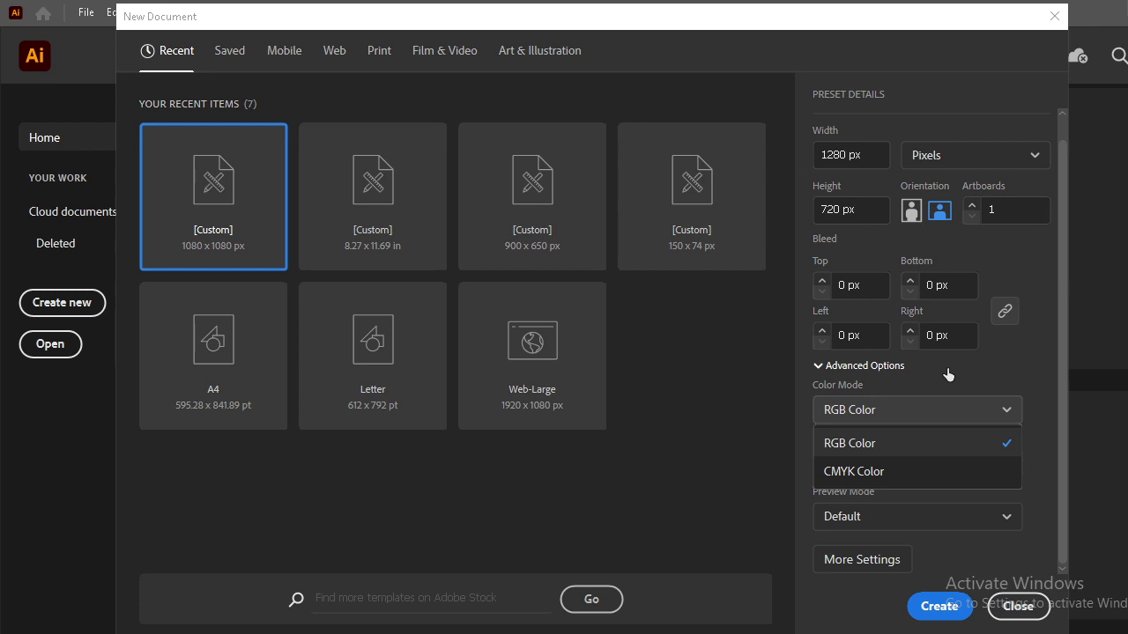
click(902, 444)
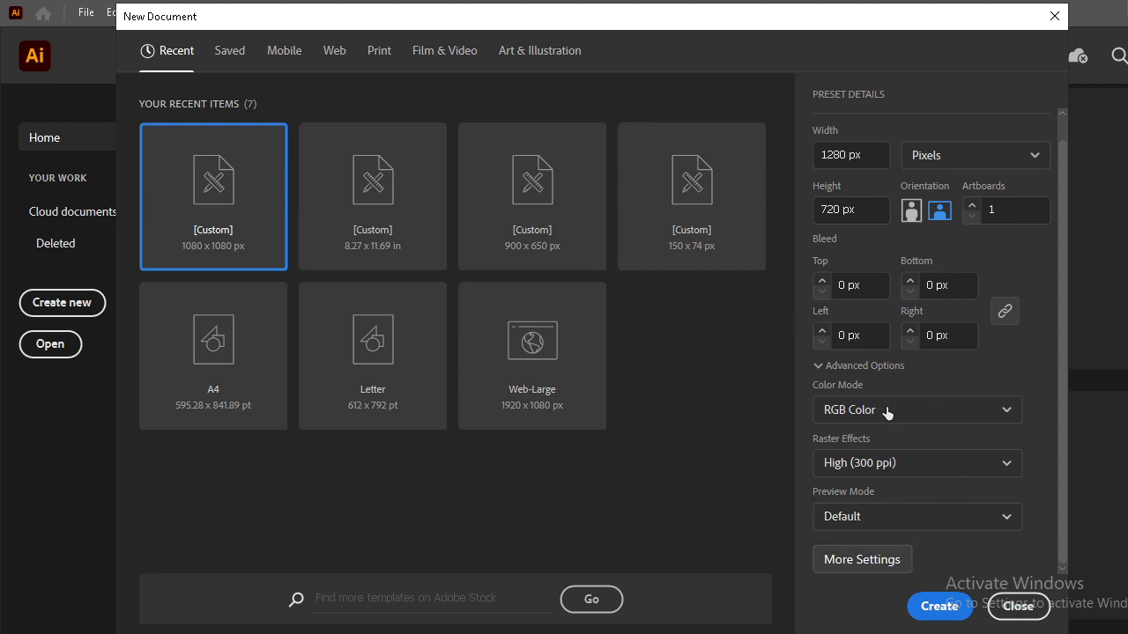
Check the additional document settings without changing them and create the document.
click(864, 562)
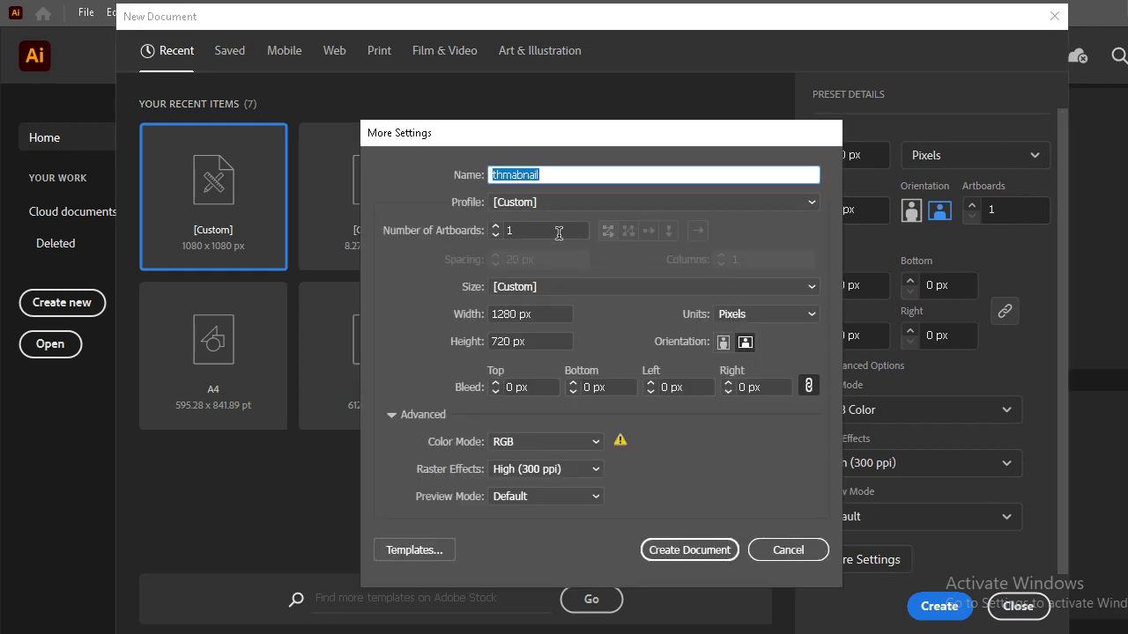
click(792, 550)
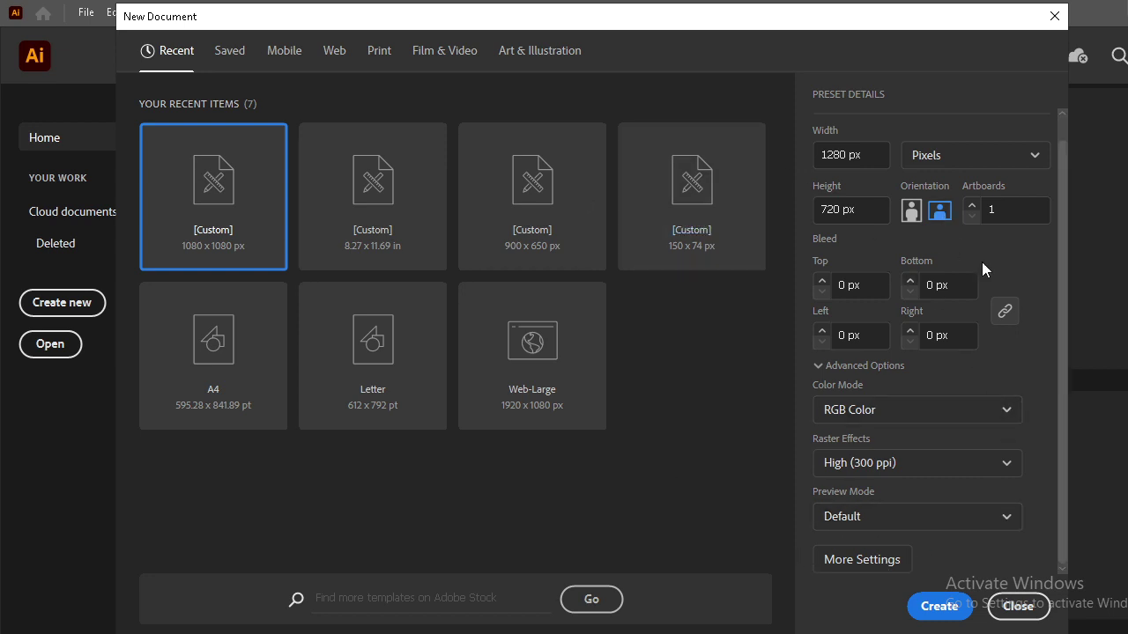
scroll(981, 261, up, 1)
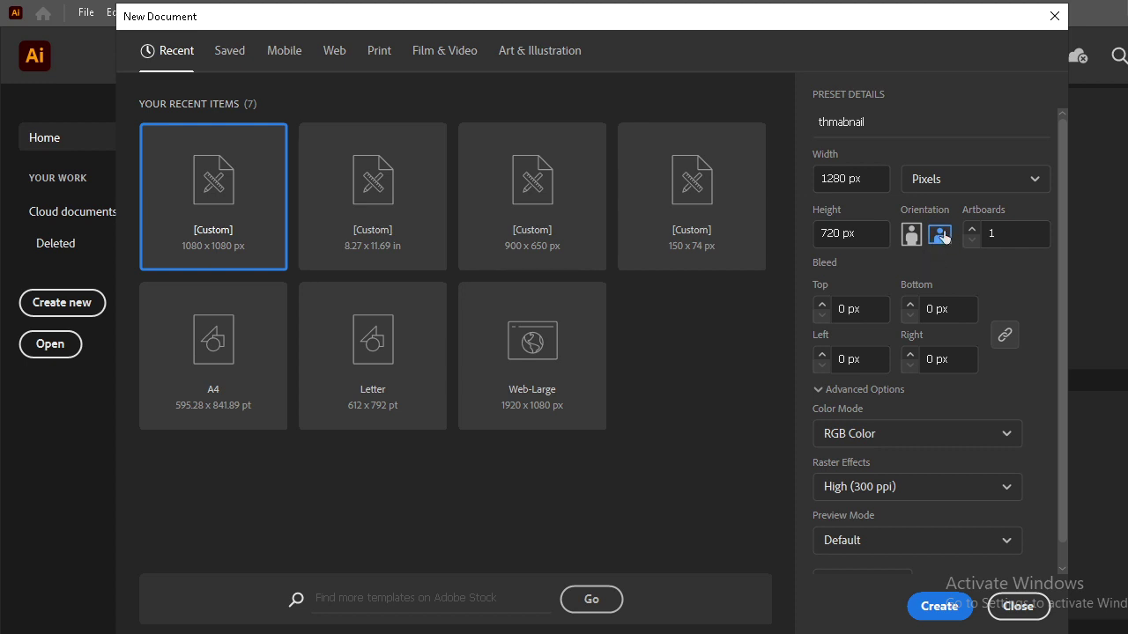
click(939, 608)
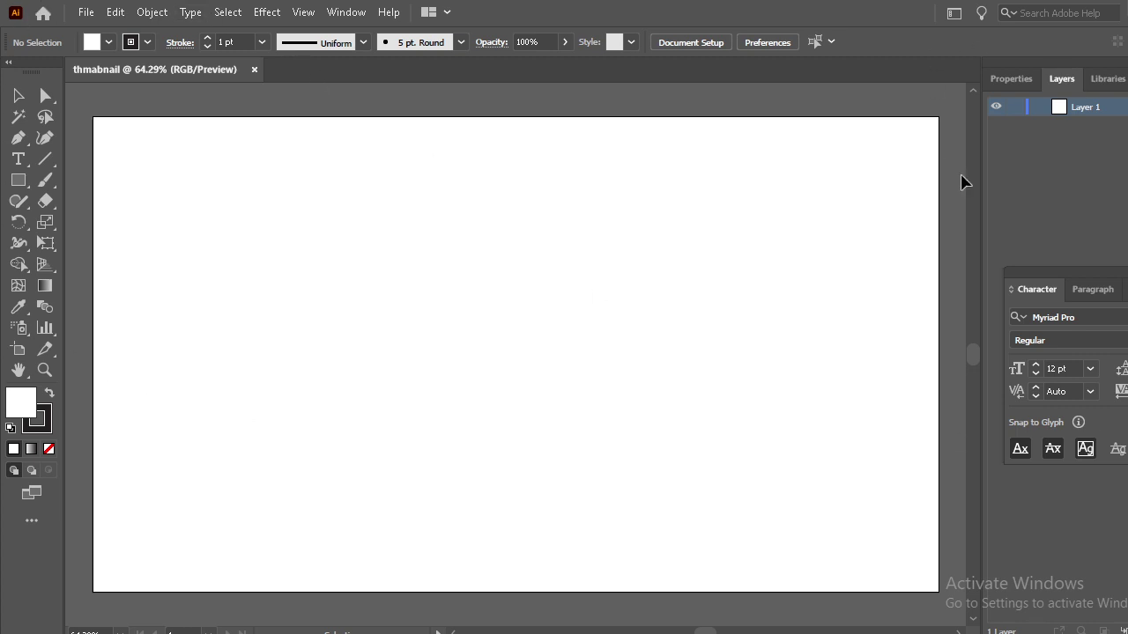
Dock the floating Character panel in the same group as Properties, Layers and Libraries, and switch to OBS.
drag(1078, 275, 1022, 81)
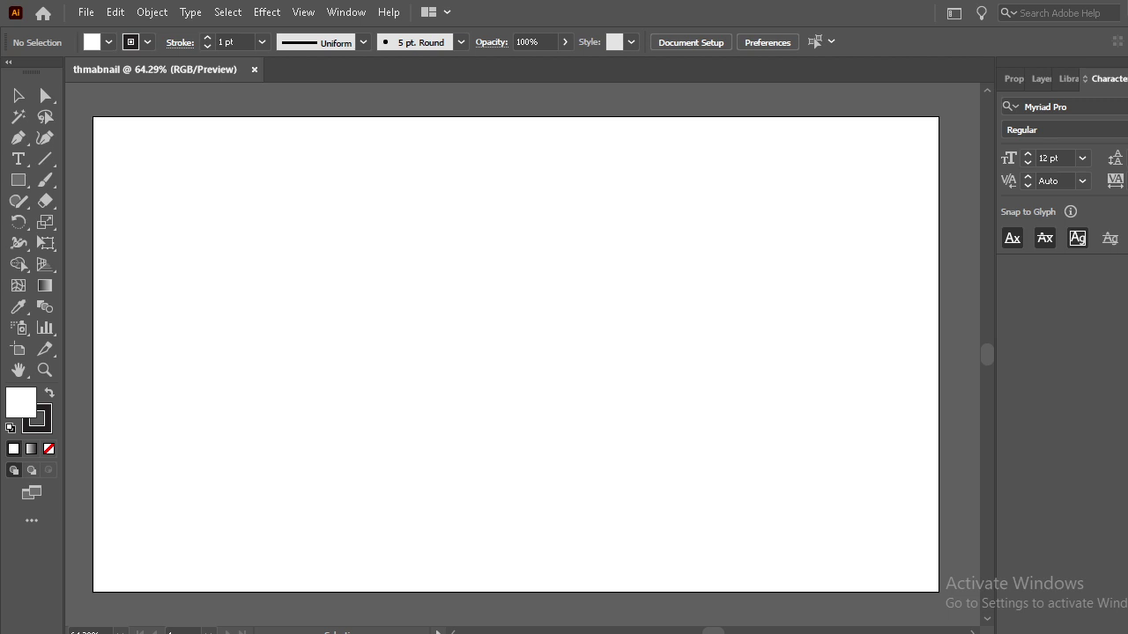
click(778, 619)
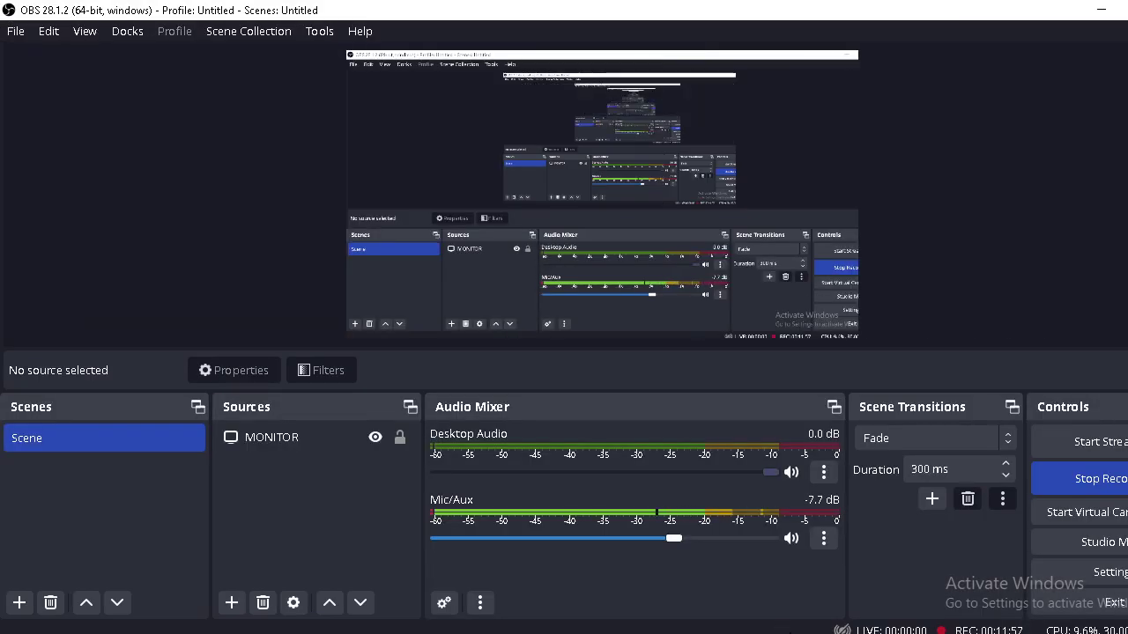